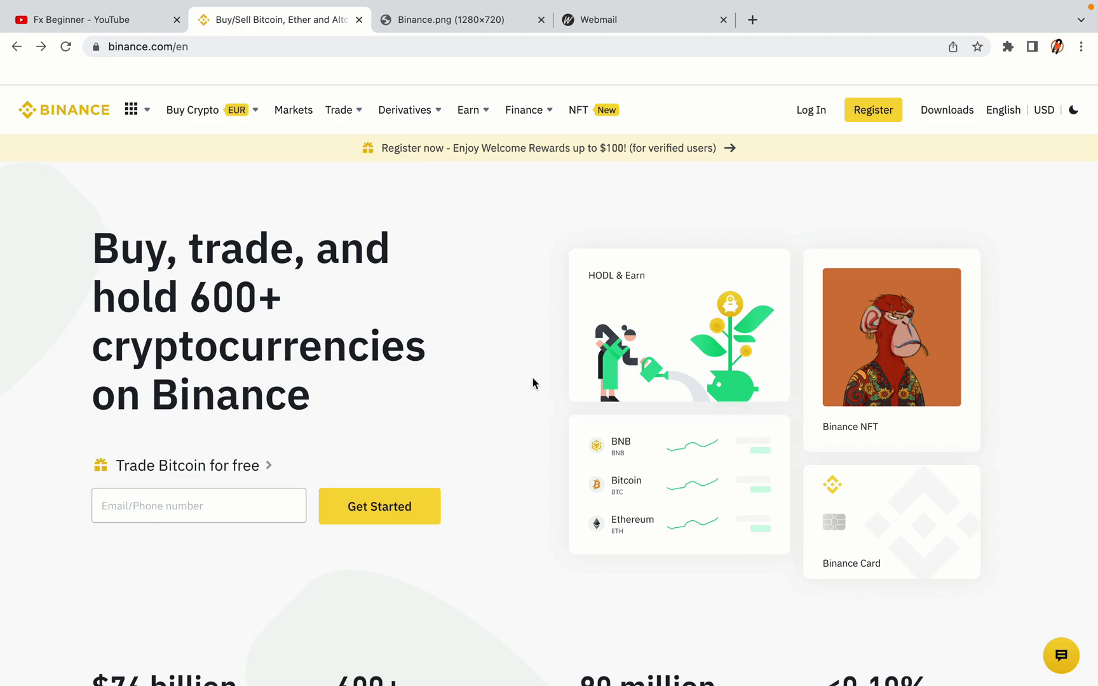
Examine the Binance home page from the trading statistics to the help section, and view the Binance.png image
{"action": "scroll", "coordinate": [532, 379], "scroll_direction": "down", "scroll_amount": 5}
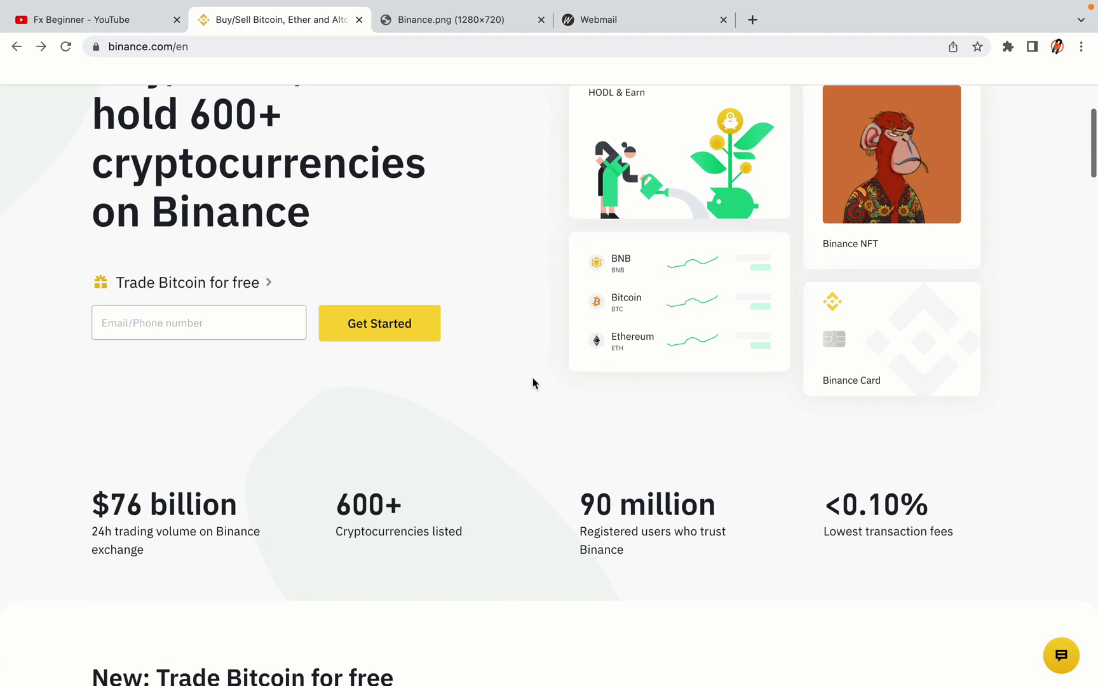
{"action": "scroll", "coordinate": [532, 383], "scroll_direction": "down", "scroll_amount": 5}
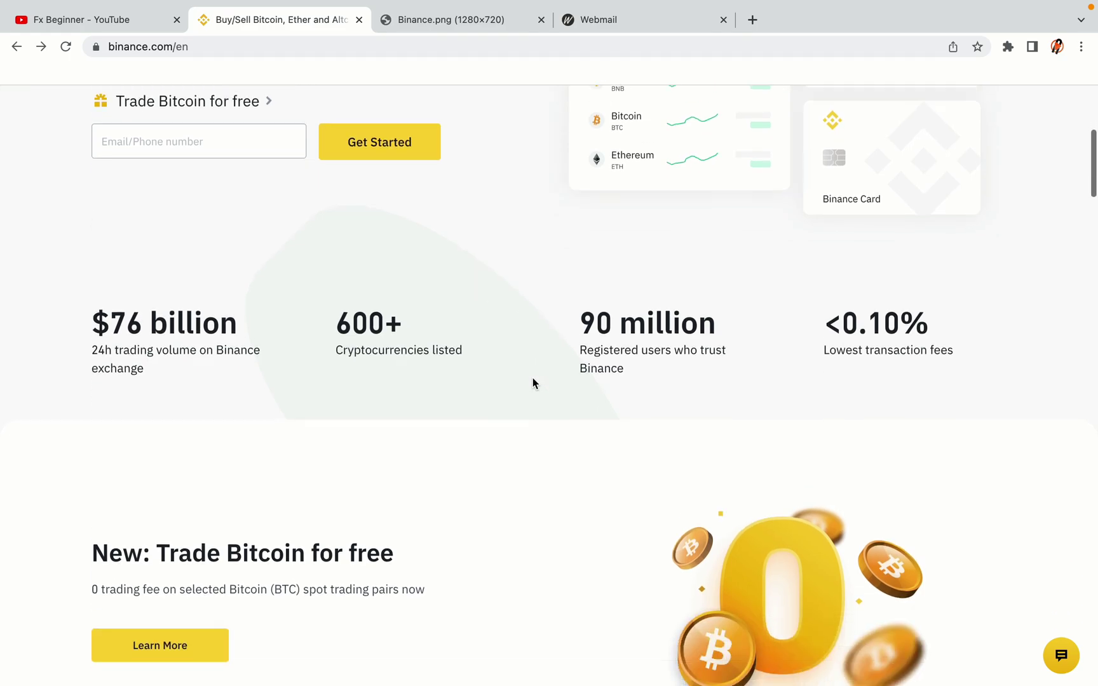
{"action": "scroll", "coordinate": [532, 383], "scroll_direction": "down", "scroll_amount": 1}
{"action": "scroll", "coordinate": [533, 383], "scroll_direction": "up", "scroll_amount": 3}
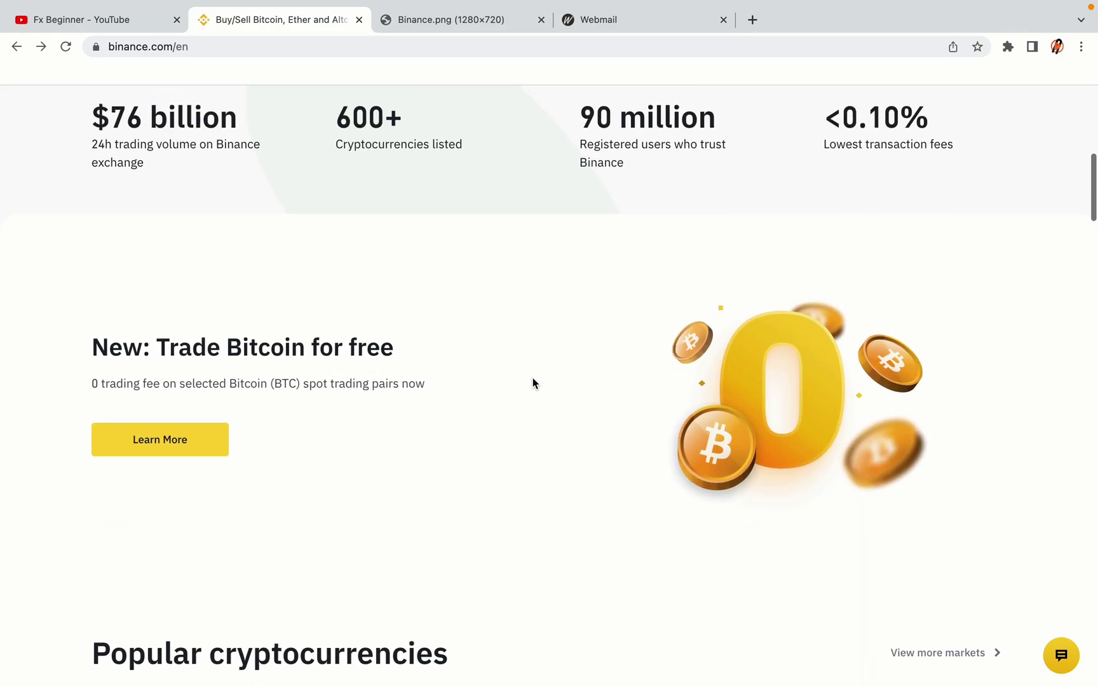
{"action": "scroll", "coordinate": [532, 383], "scroll_direction": "down", "scroll_amount": 8}
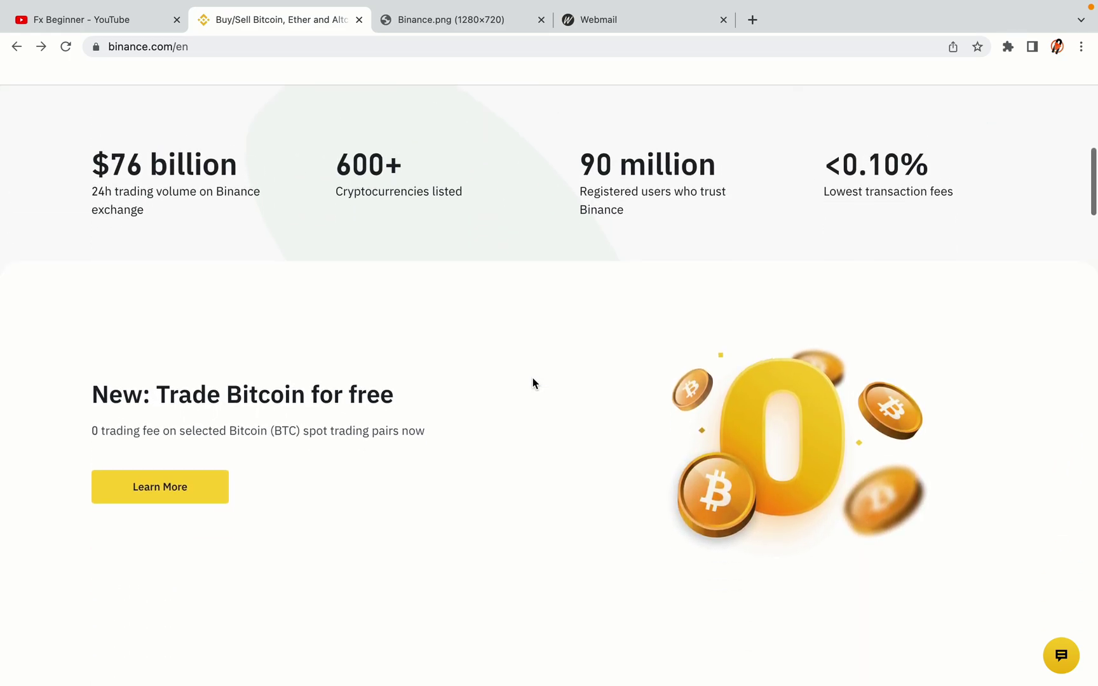
{"action": "scroll", "coordinate": [532, 381], "scroll_direction": "down", "scroll_amount": 2}
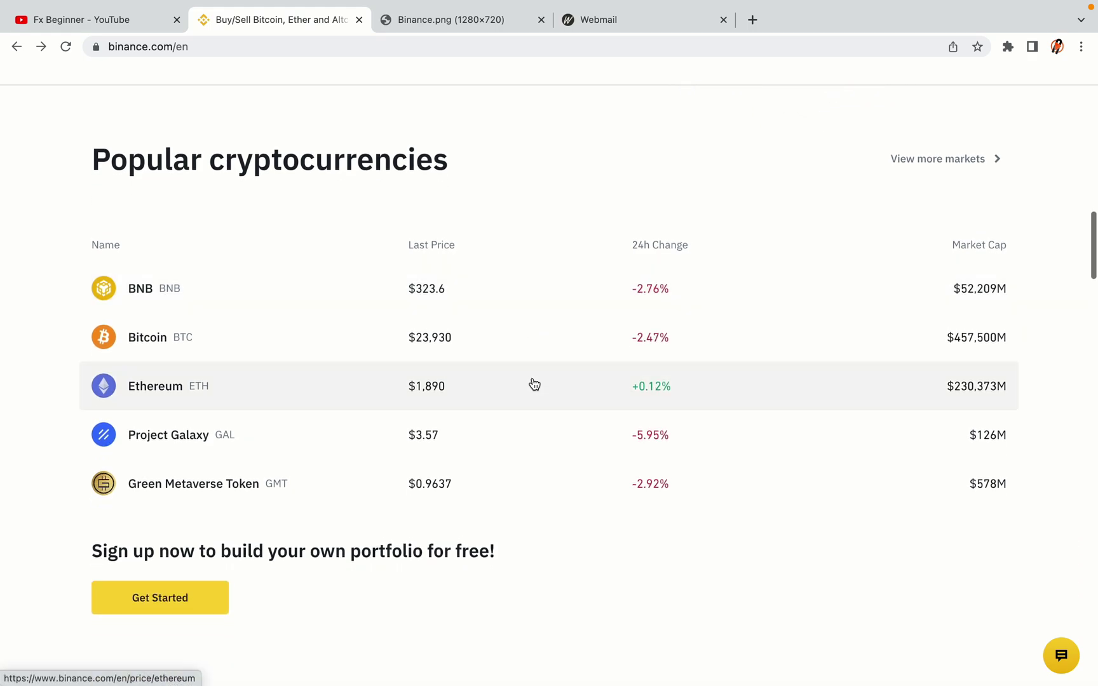
{"action": "scroll", "coordinate": [534, 383], "scroll_direction": "down", "scroll_amount": 9}
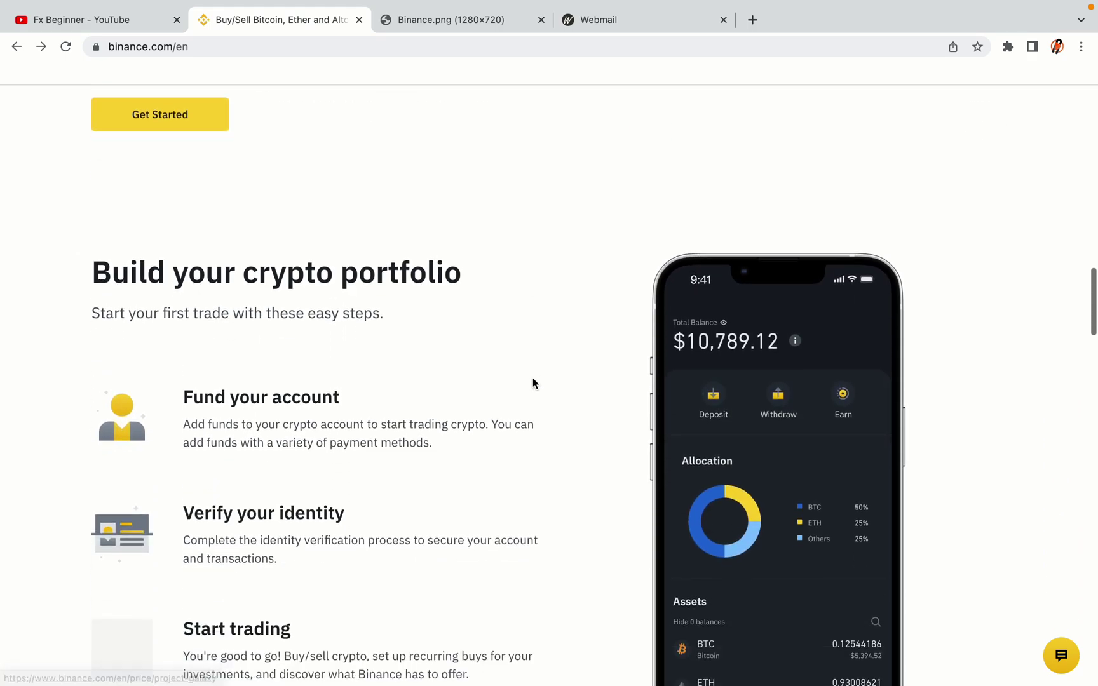
{"action": "scroll", "coordinate": [533, 382], "scroll_direction": "down", "scroll_amount": 1}
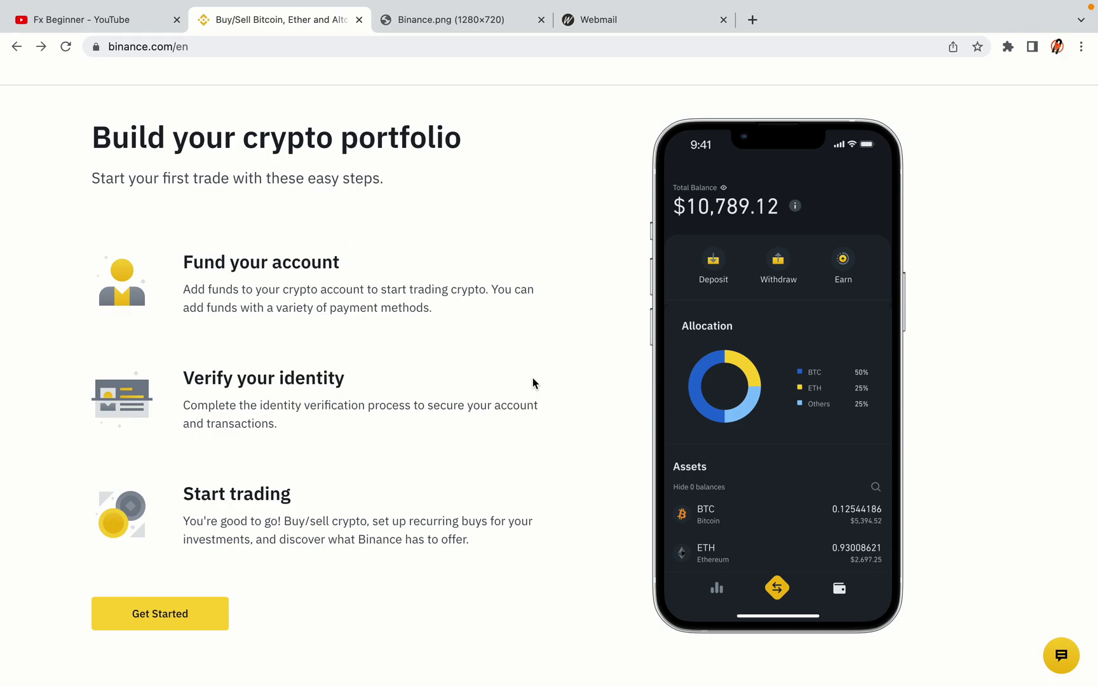
{"action": "scroll", "coordinate": [532, 383], "scroll_direction": "down", "scroll_amount": 9}
{"action": "scroll", "coordinate": [534, 383], "scroll_direction": "down", "scroll_amount": 8}
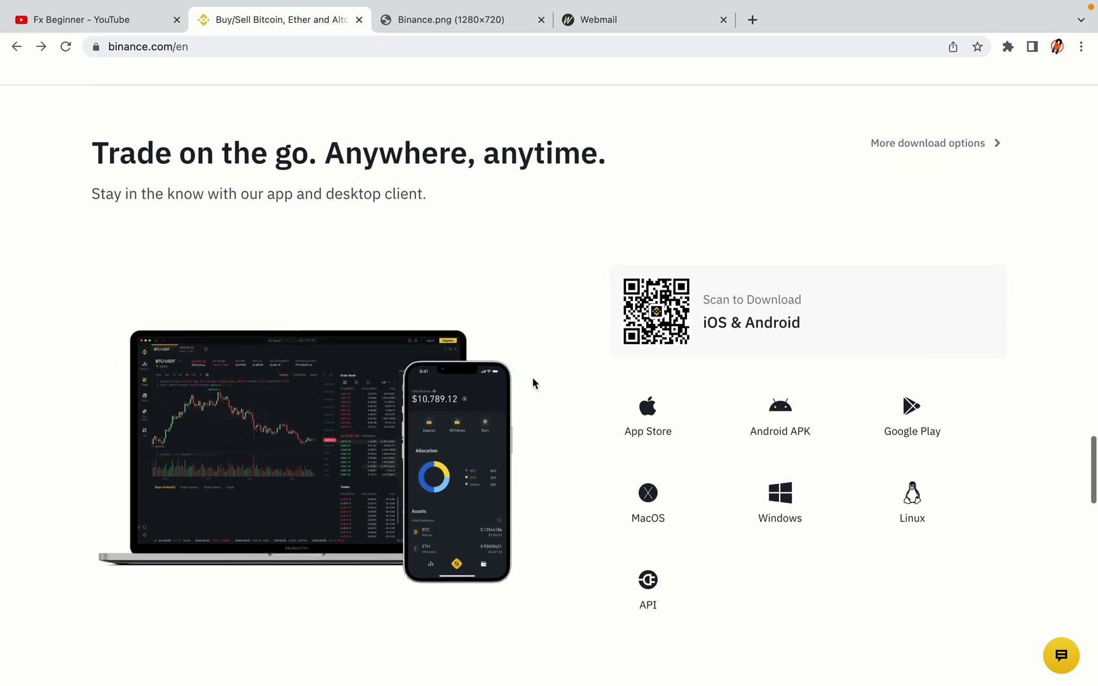
{"action": "scroll", "coordinate": [532, 383], "scroll_direction": "down", "scroll_amount": 10}
{"action": "scroll", "coordinate": [533, 379], "scroll_direction": "down", "scroll_amount": 2}
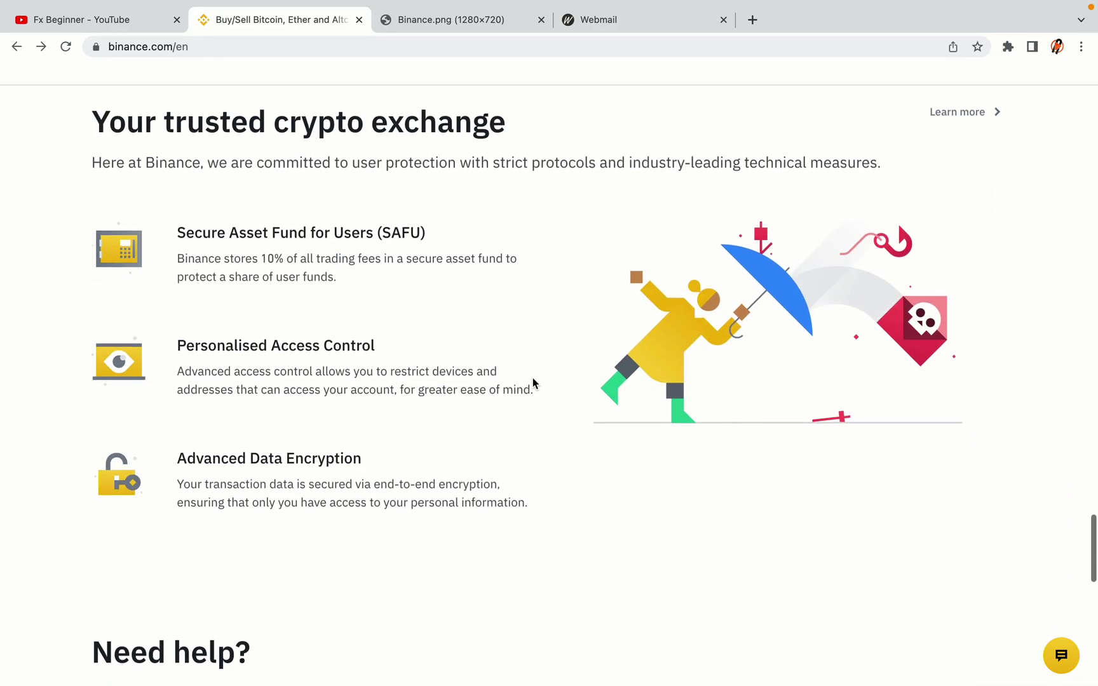
{"action": "scroll", "coordinate": [532, 378], "scroll_direction": "down", "scroll_amount": 7}
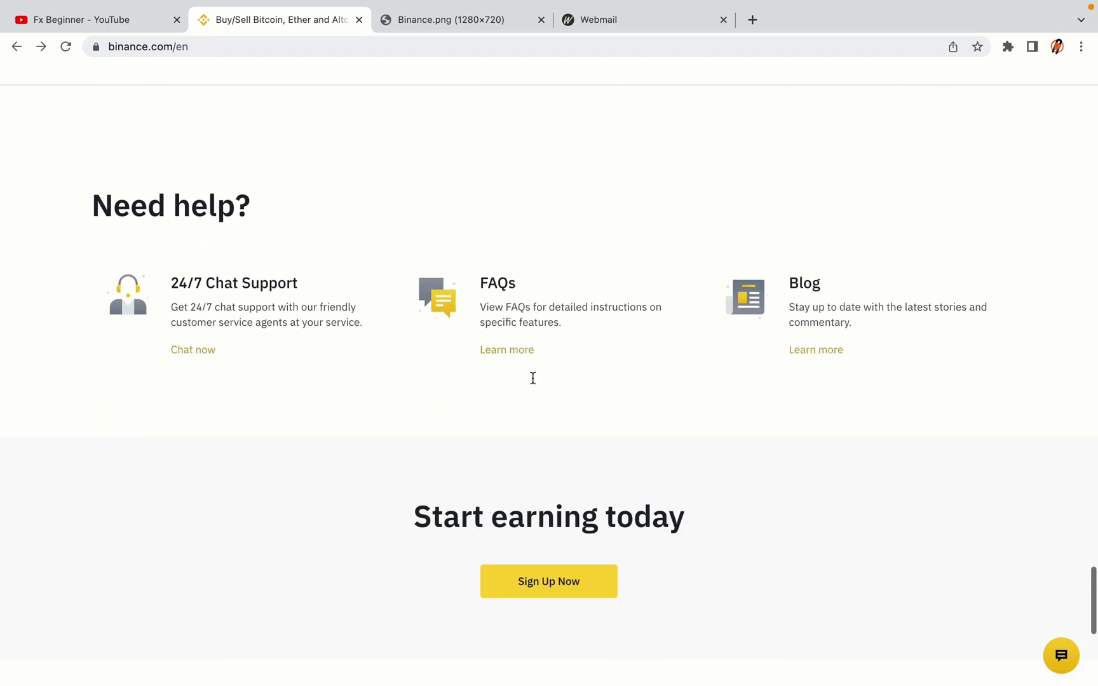
{"action": "scroll", "coordinate": [533, 379], "scroll_direction": "up", "scroll_amount": 4}
{"action": "scroll", "coordinate": [533, 378], "scroll_direction": "up", "scroll_amount": 20}
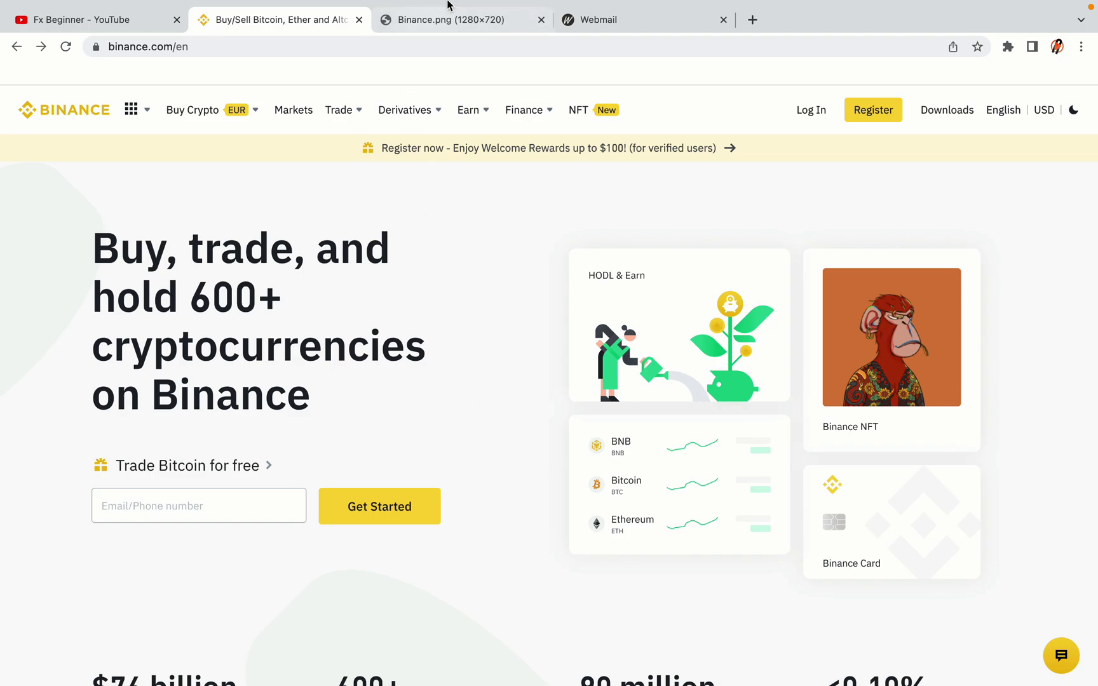
{"action": "left_click", "coordinate": [459, 20]}
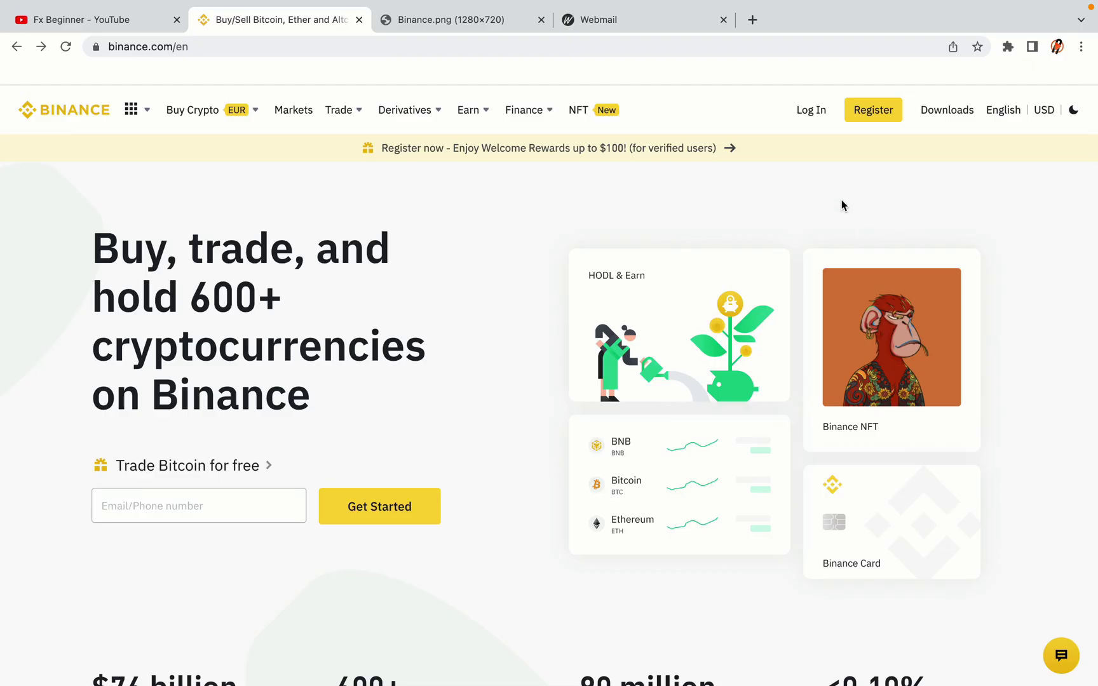
Start registering a personal account with the phone or email sign-up option
{"action": "left_click", "coordinate": [883, 118]}
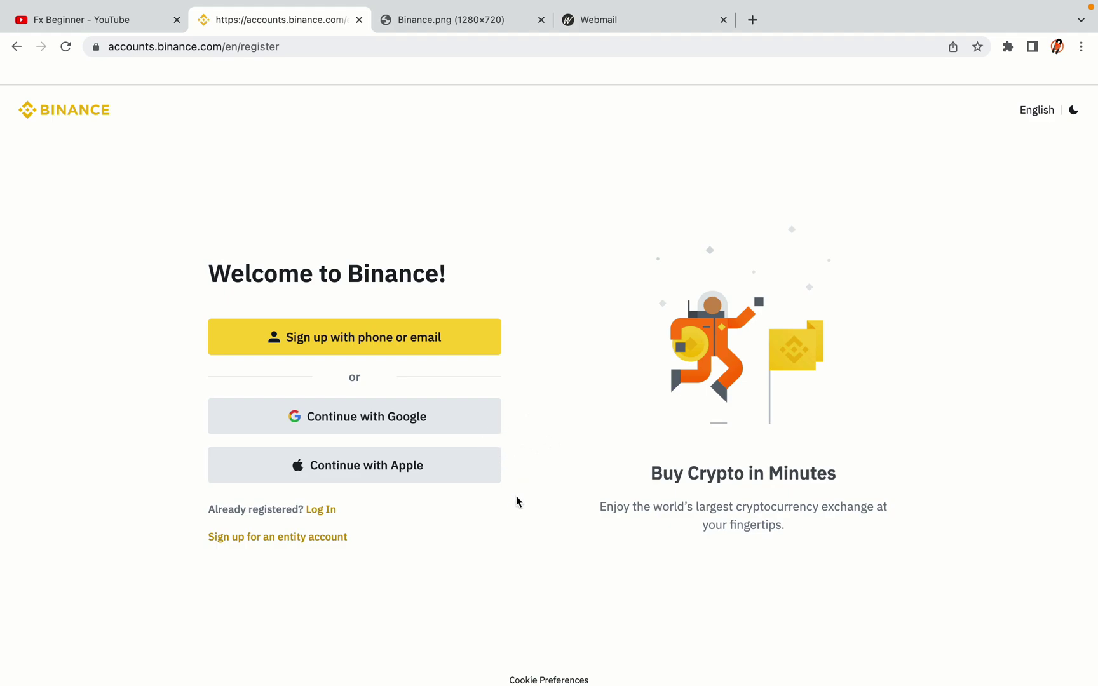
{"action": "left_click", "coordinate": [451, 348]}
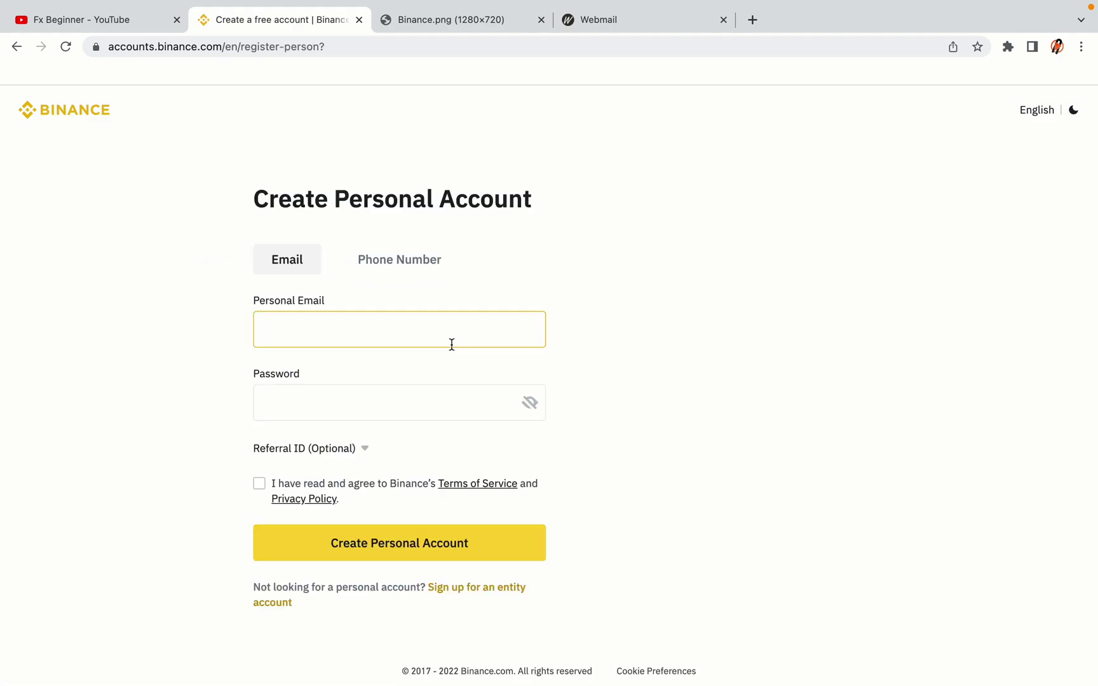
{"action": "left_click", "coordinate": [627, 364]}
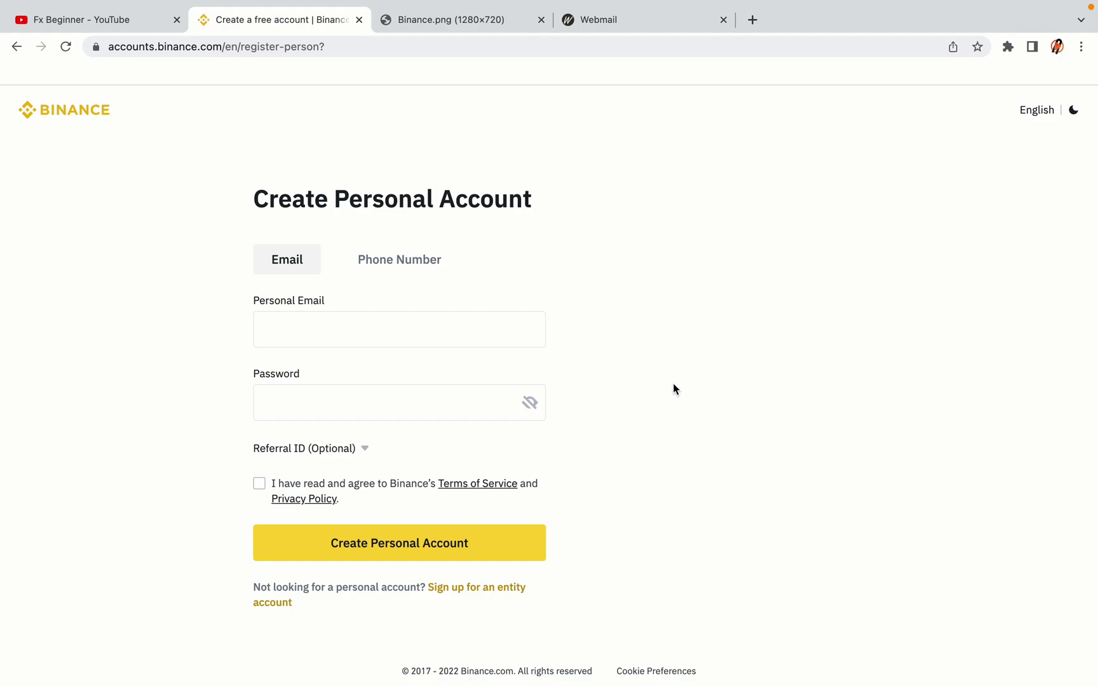
Fill in the personal email and account password, agree to the Terms of Service and Privacy Policy, and create the personal account
{"action": "left_click", "coordinate": [507, 398]}
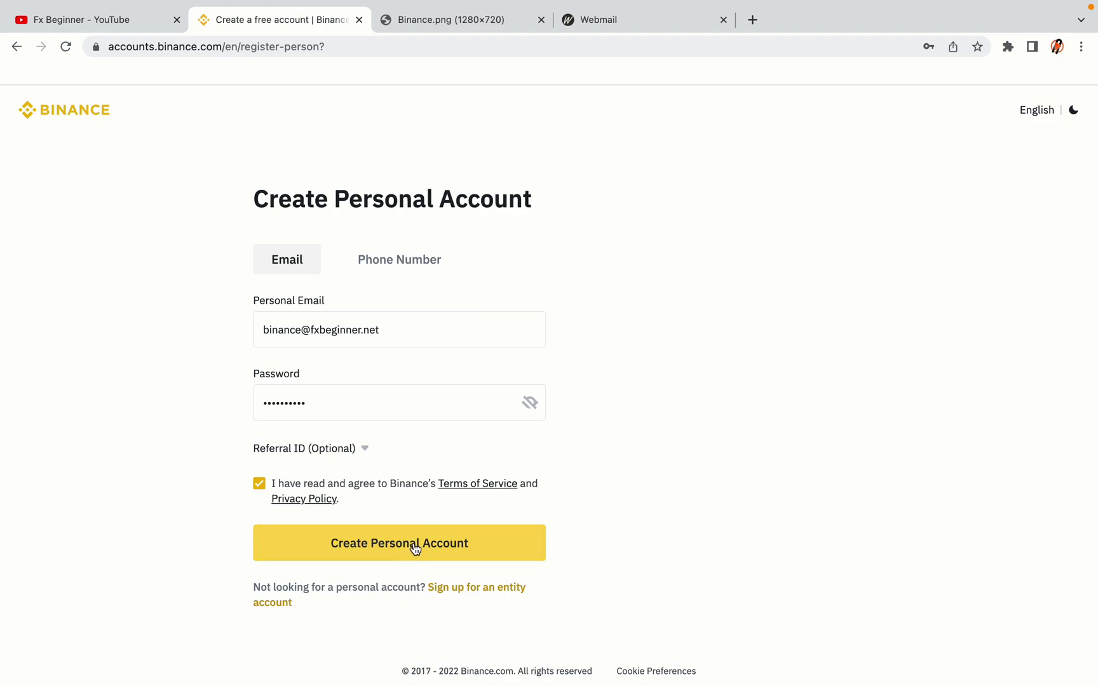
{"action": "left_click", "coordinate": [419, 550]}
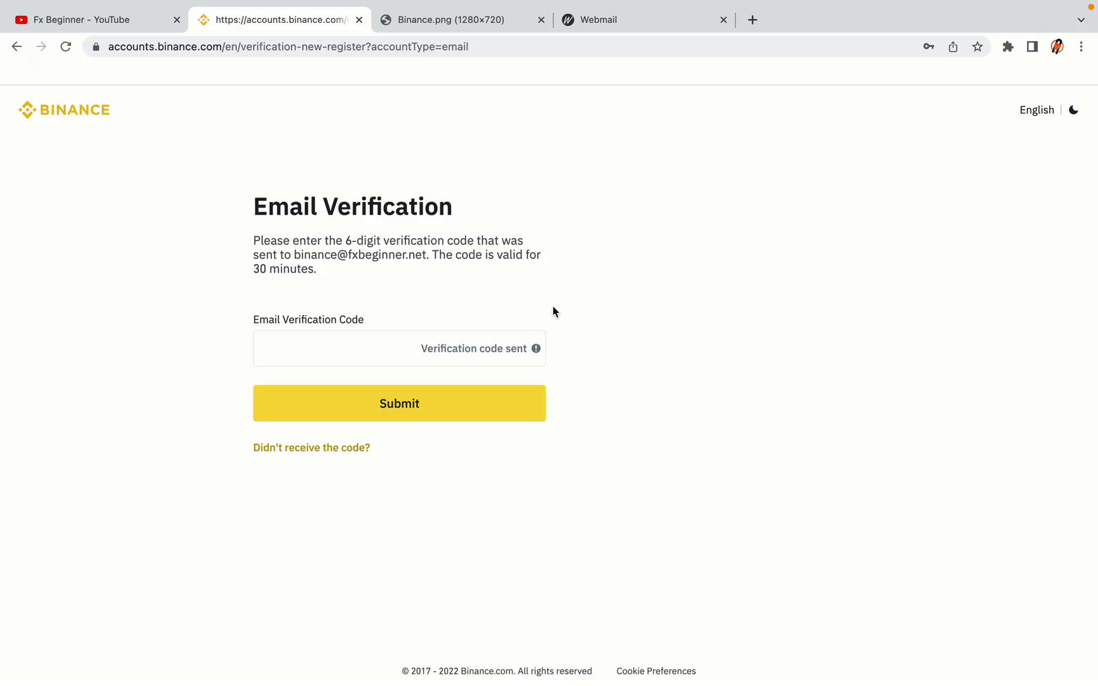
Switch to Webmail, placing it beside the Binance page, and open Binance's registration confirmation email in the inbox
{"action": "left_click_drag", "start_coordinate": [625, 20], "coordinate": [445, 19]}
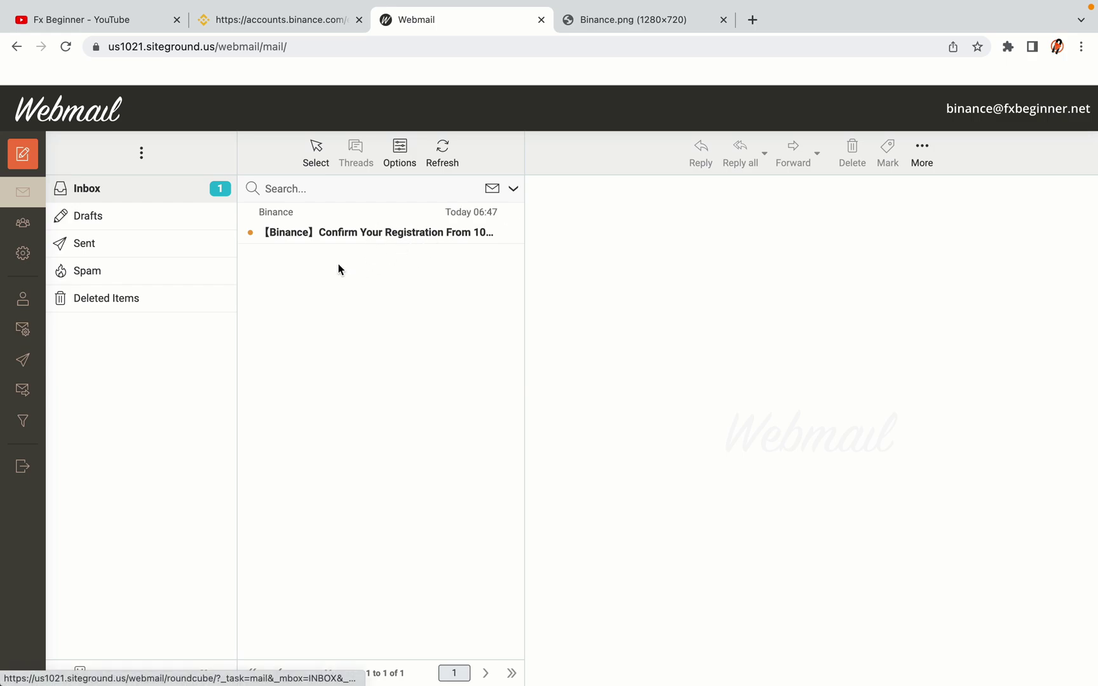
{"action": "left_click", "coordinate": [383, 230]}
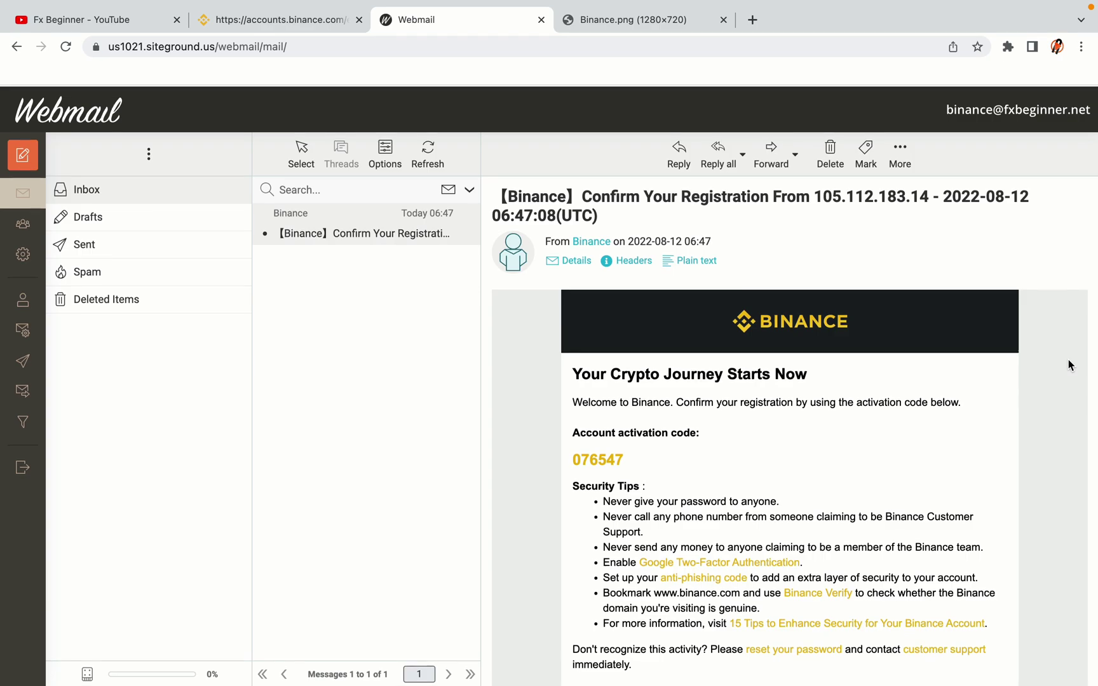
{"action": "scroll", "coordinate": [823, 363], "scroll_direction": "down", "scroll_amount": 1}
{"action": "scroll", "coordinate": [823, 367], "scroll_direction": "down", "scroll_amount": 4}
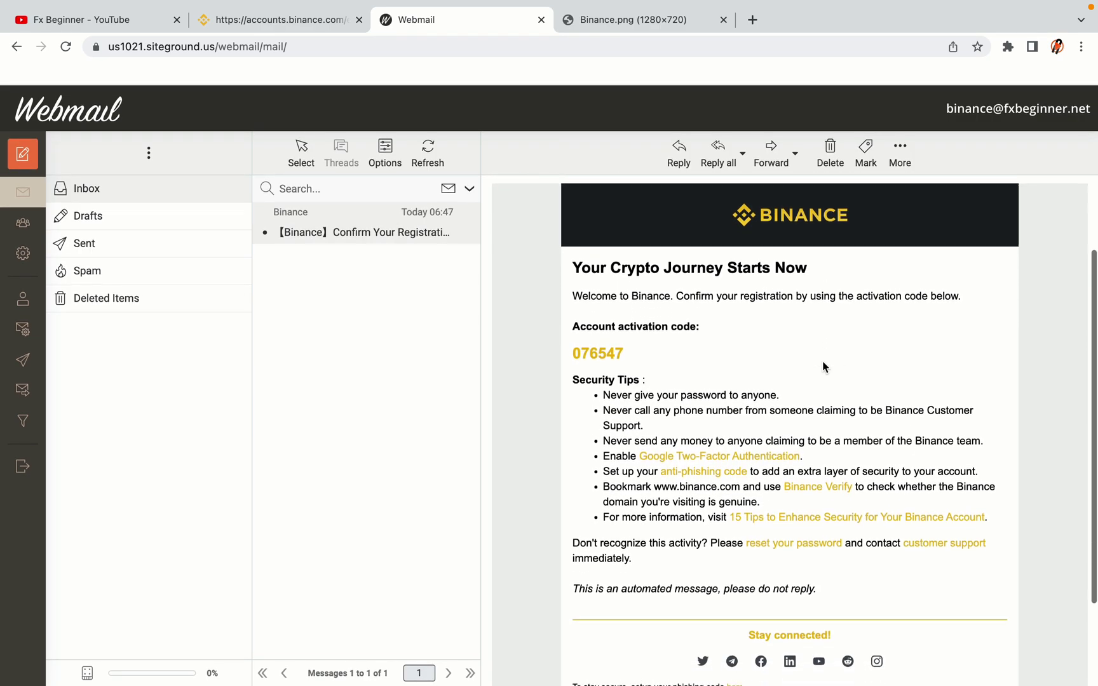
{"action": "scroll", "coordinate": [823, 367], "scroll_direction": "up", "scroll_amount": 1}
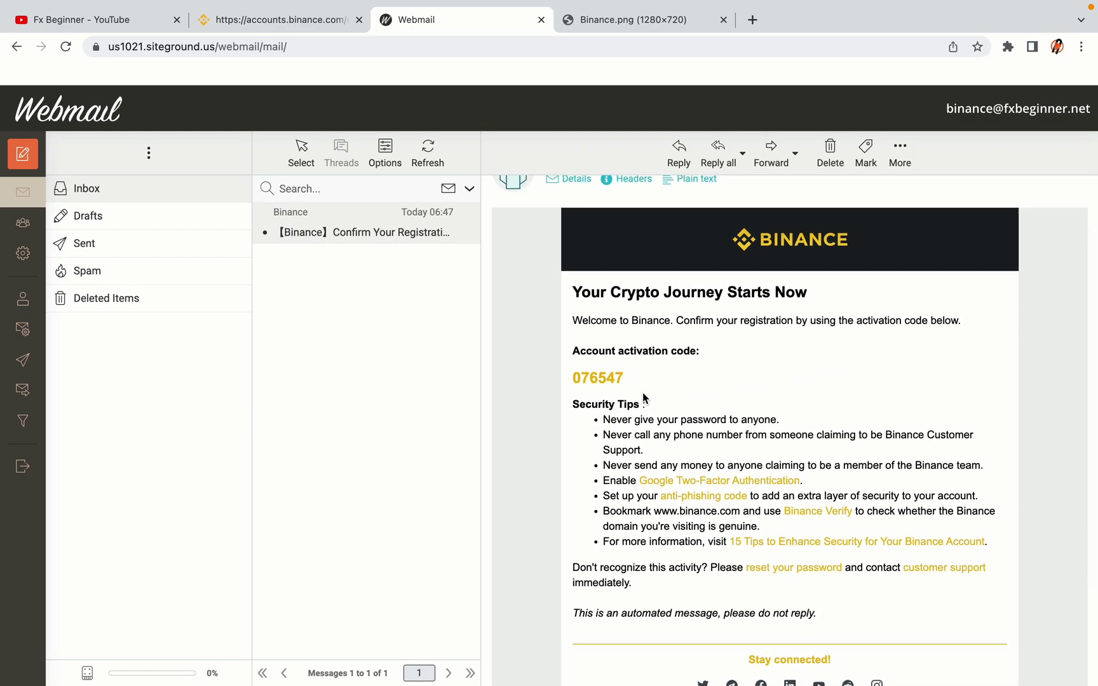
Copy the account activation code from the Binance confirmation email
{"action": "left_click_drag", "start_coordinate": [581, 384], "coordinate": [624, 377]}
{"action": "left_click", "coordinate": [629, 381]}
{"action": "left_click_drag", "start_coordinate": [574, 379], "coordinate": [622, 377]}
{"action": "right_click", "coordinate": [610, 378]}
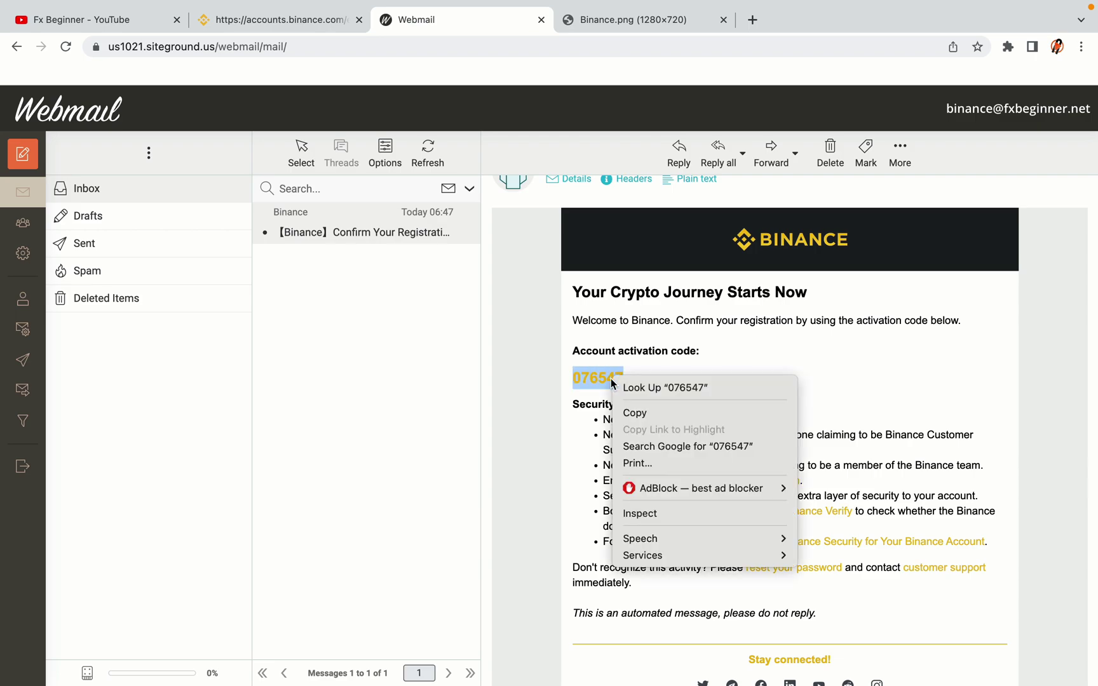
{"action": "left_click", "coordinate": [629, 411]}
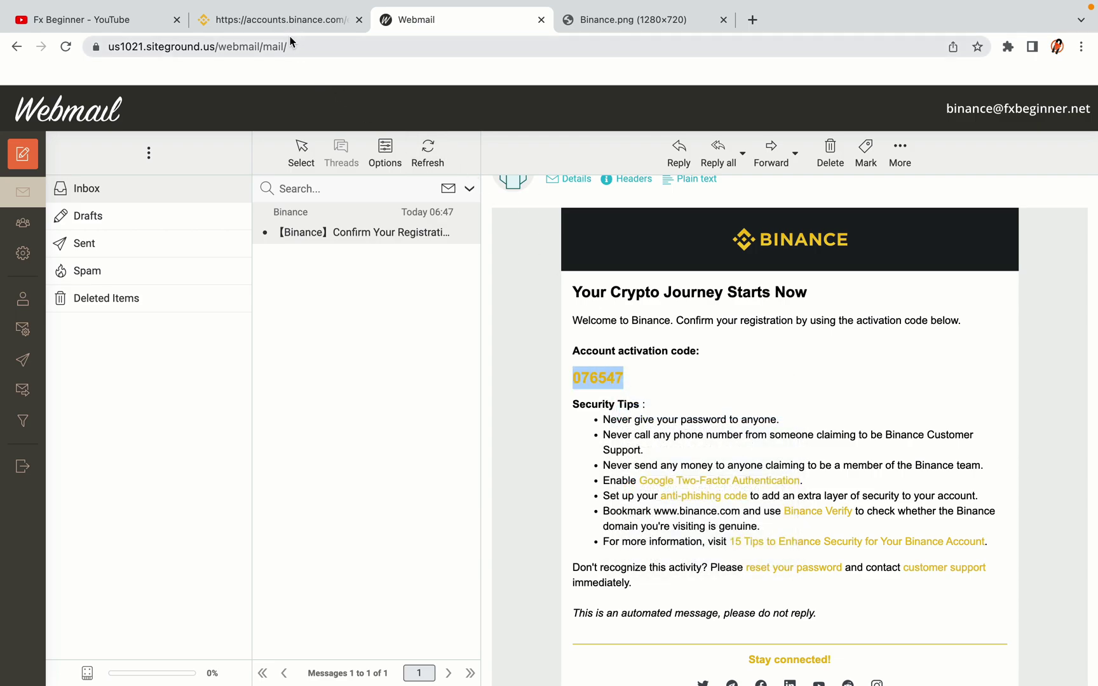
{"action": "left_click", "coordinate": [286, 20]}
{"action": "left_click", "coordinate": [365, 340]}
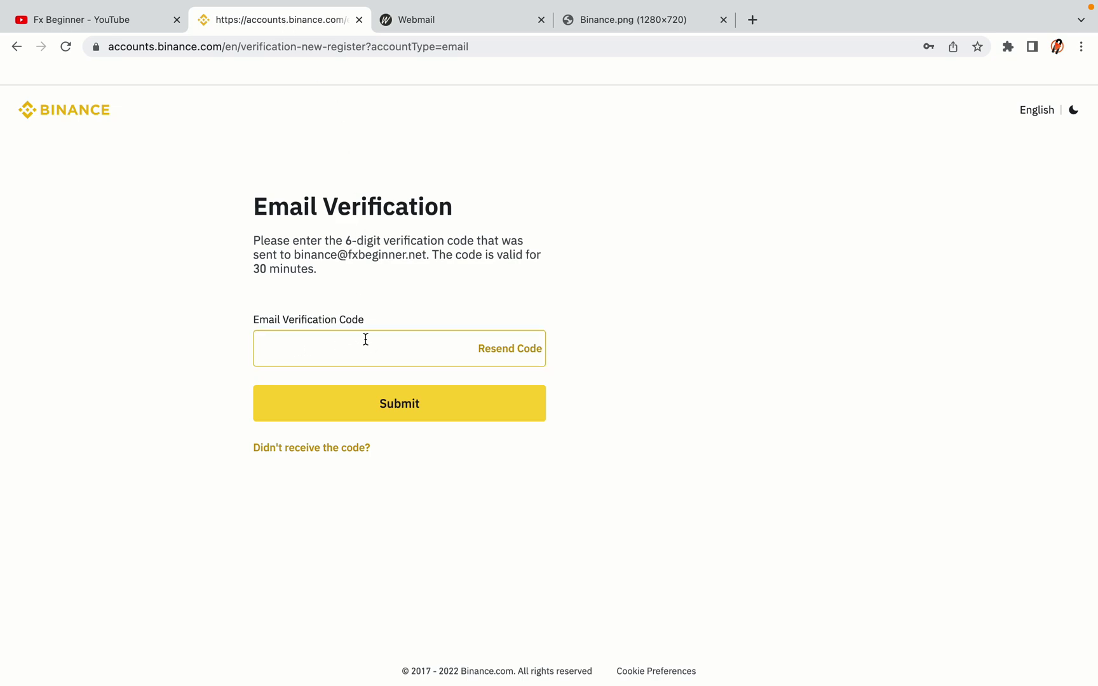
{"action": "key", "text": "ctrl+v"}
{"action": "left_click", "coordinate": [193, 324]}
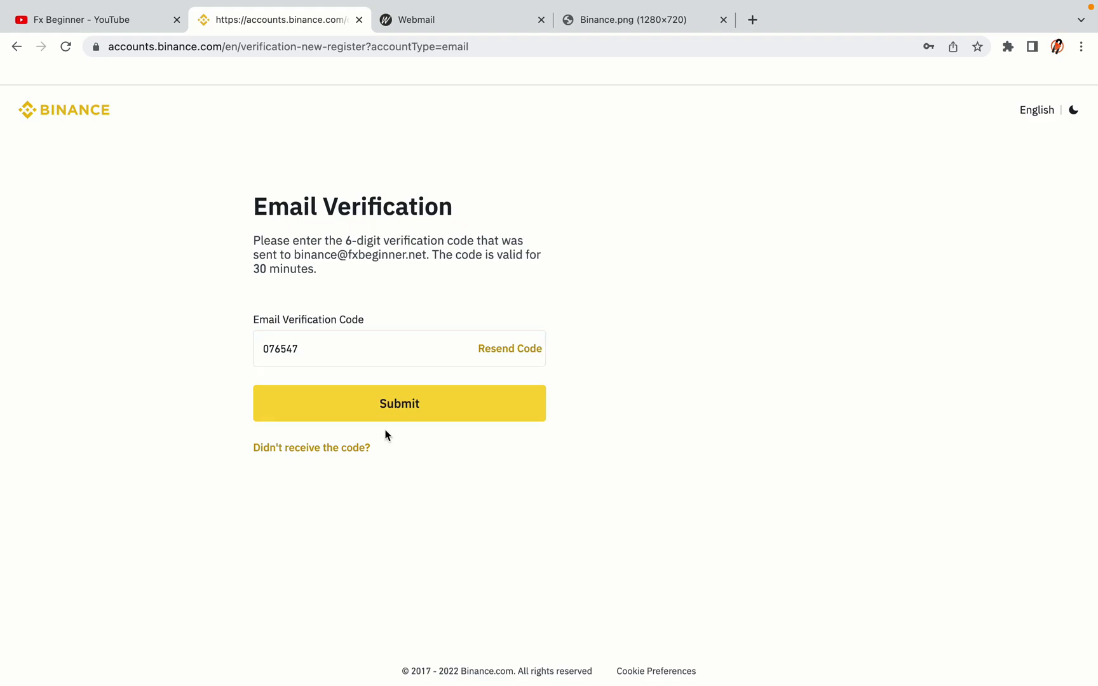
{"action": "left_click", "coordinate": [507, 418]}
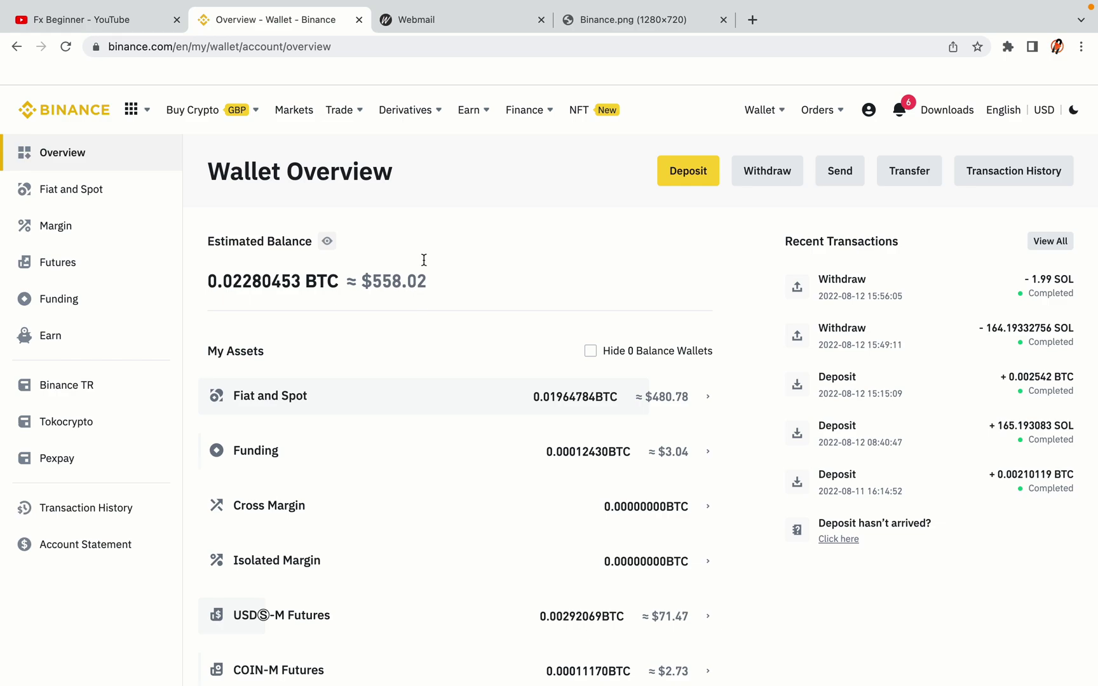
Look over the wallet overview and the Buy Crypto and Trade options, and return to the Binance home page
{"action": "scroll", "coordinate": [676, 299], "scroll_direction": "down", "scroll_amount": 6}
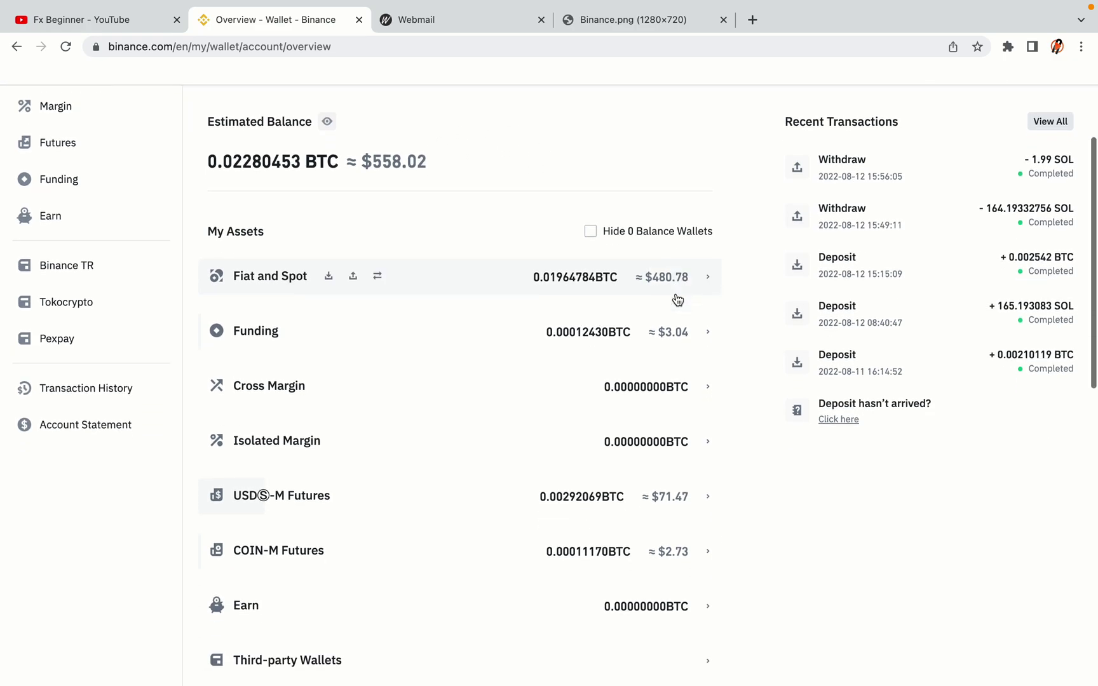
{"action": "scroll", "coordinate": [678, 300], "scroll_direction": "up", "scroll_amount": 6}
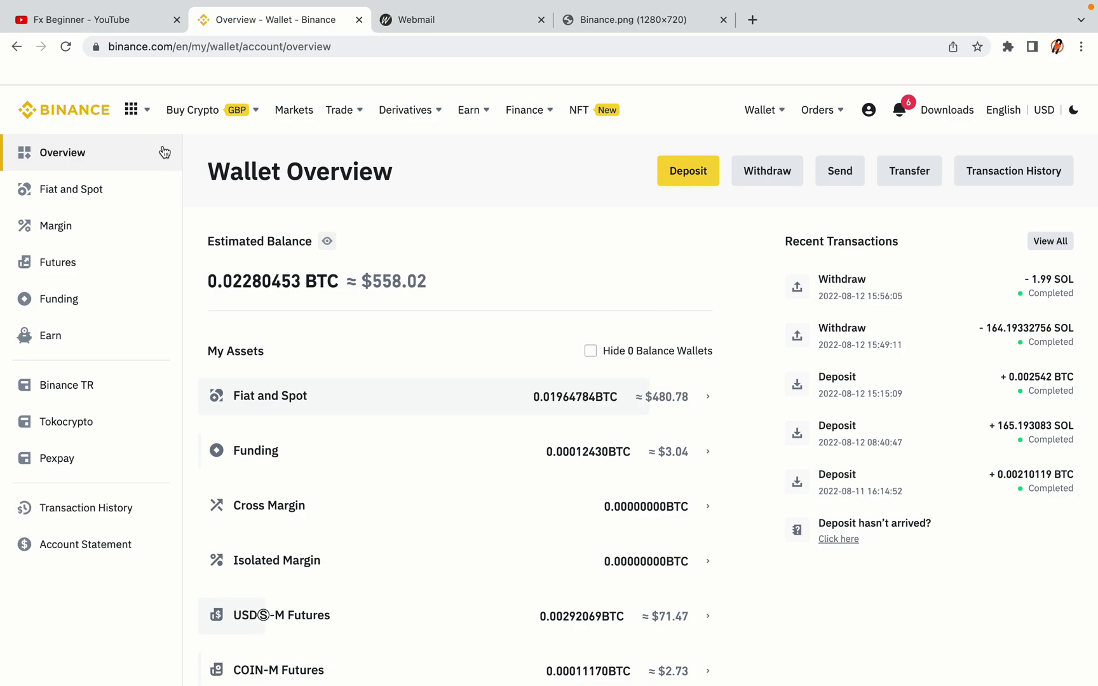
{"action": "mouse_move", "coordinate": [213, 114]}
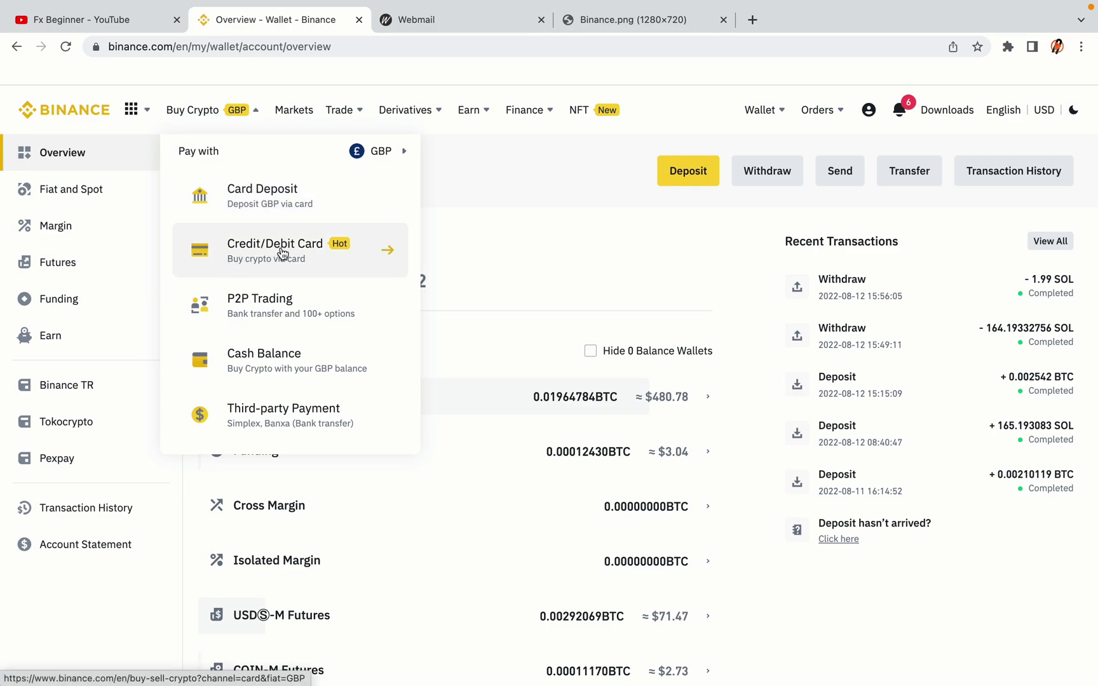
{"action": "mouse_move", "coordinate": [339, 111]}
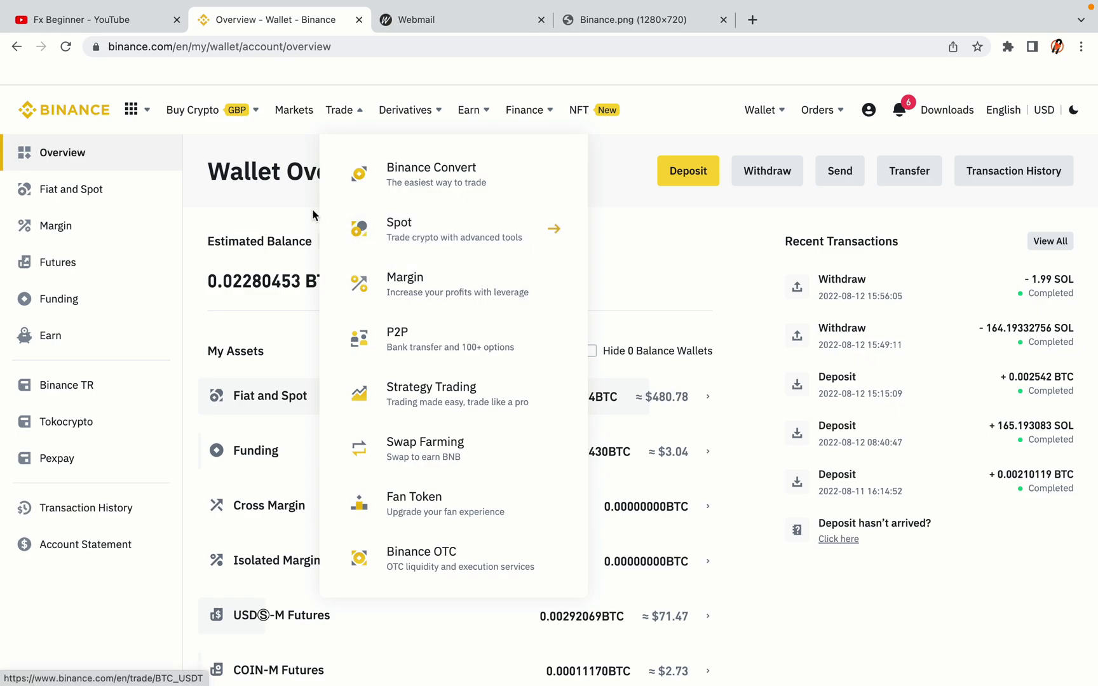
{"action": "left_click", "coordinate": [72, 106]}
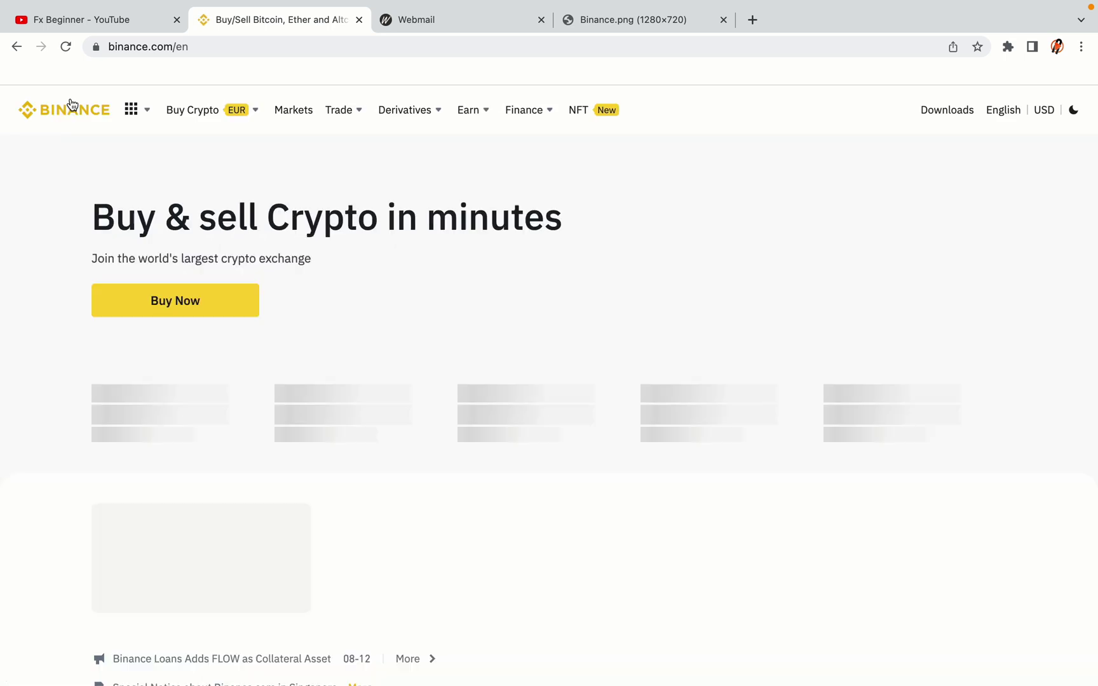